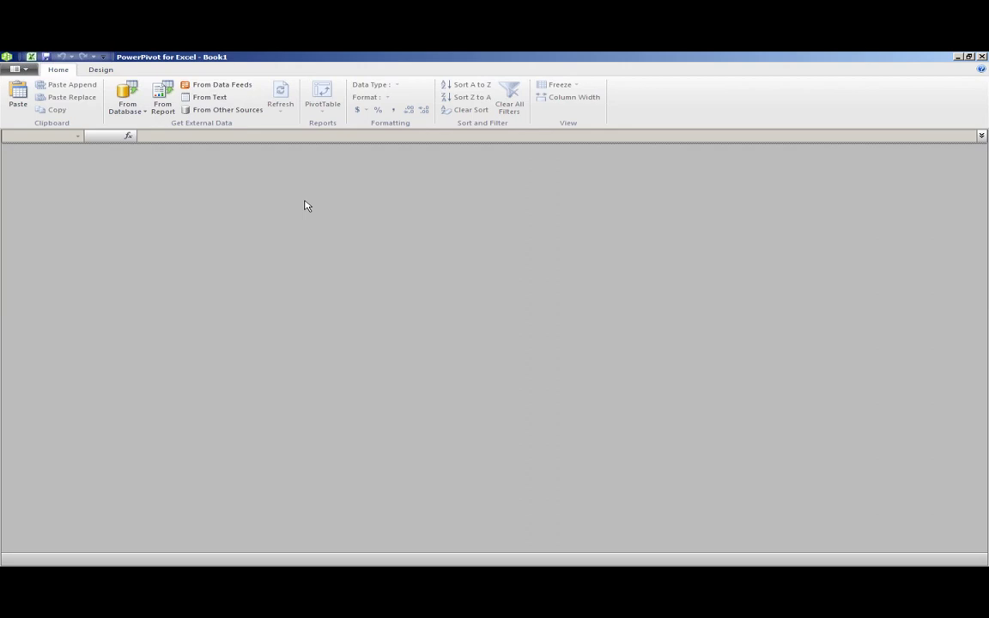
Connect to the Analysis Services server localhost\sql2k8r2 using the Adventure Works DW 2008R2 database.
click(127, 104)
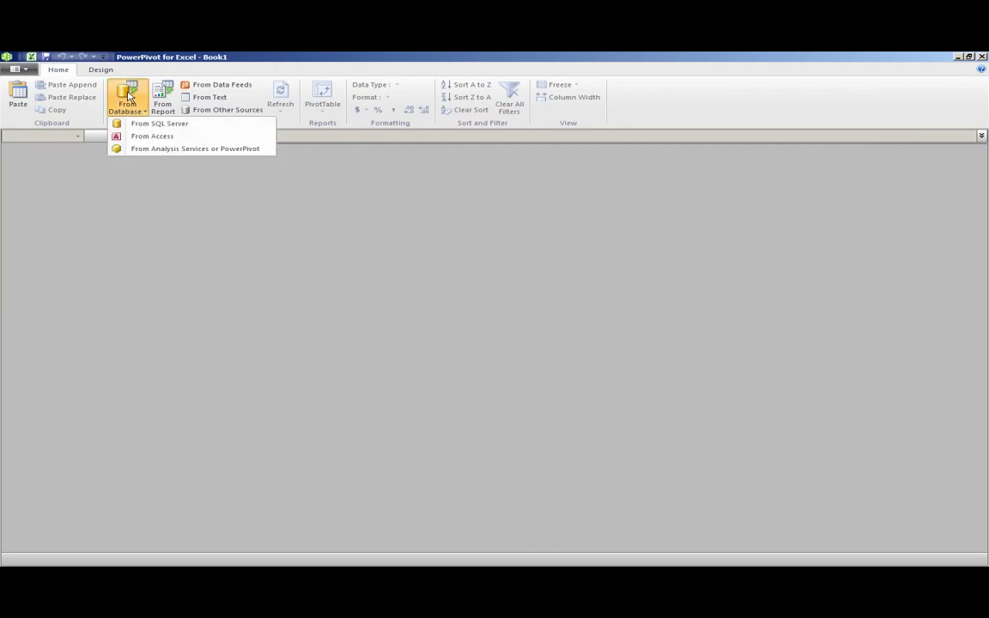
click(164, 150)
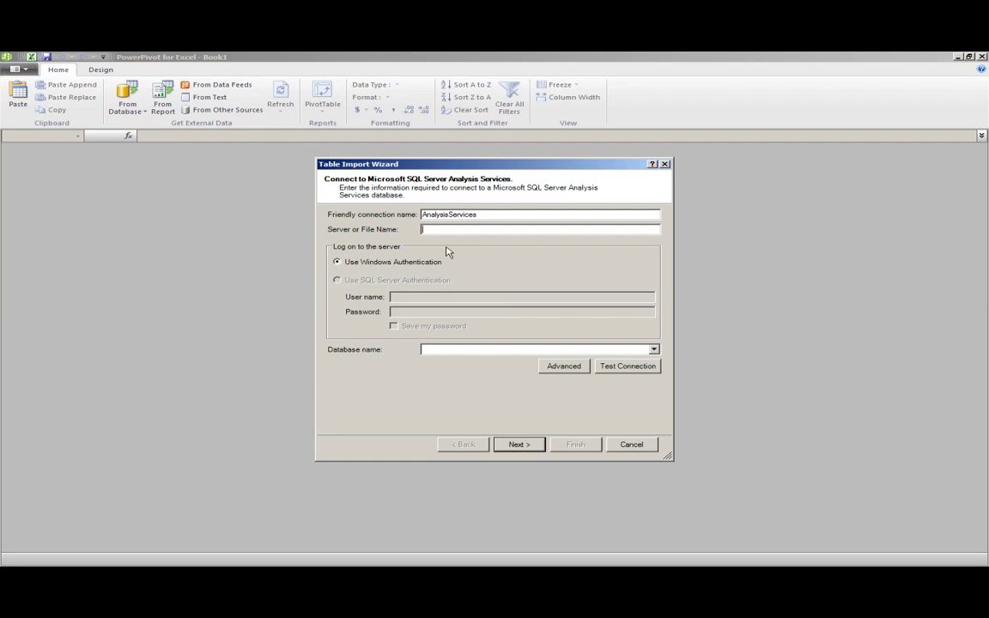
text(localhost\sql2k8r2)
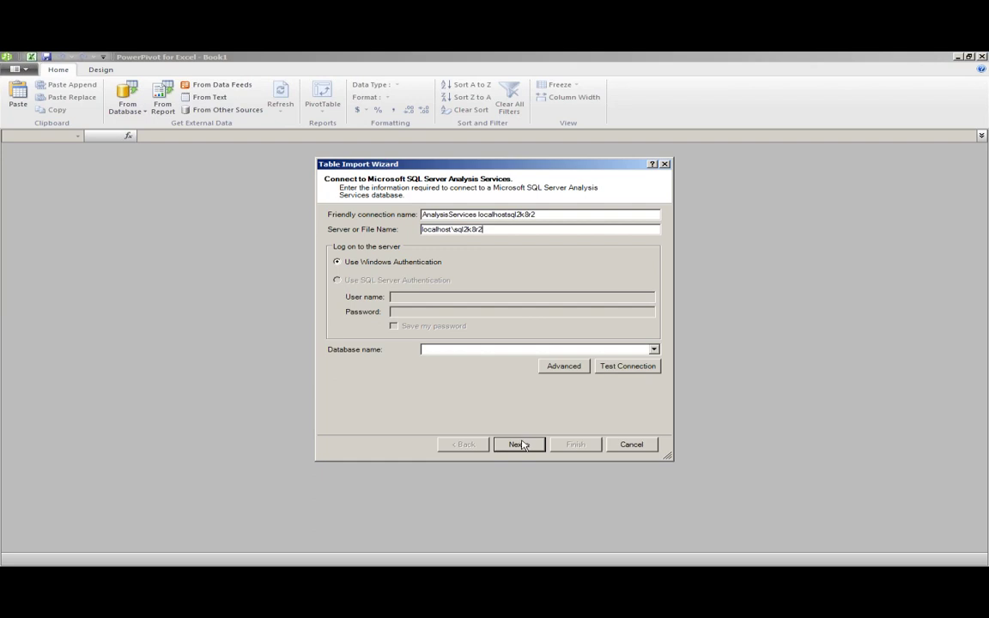
click(654, 351)
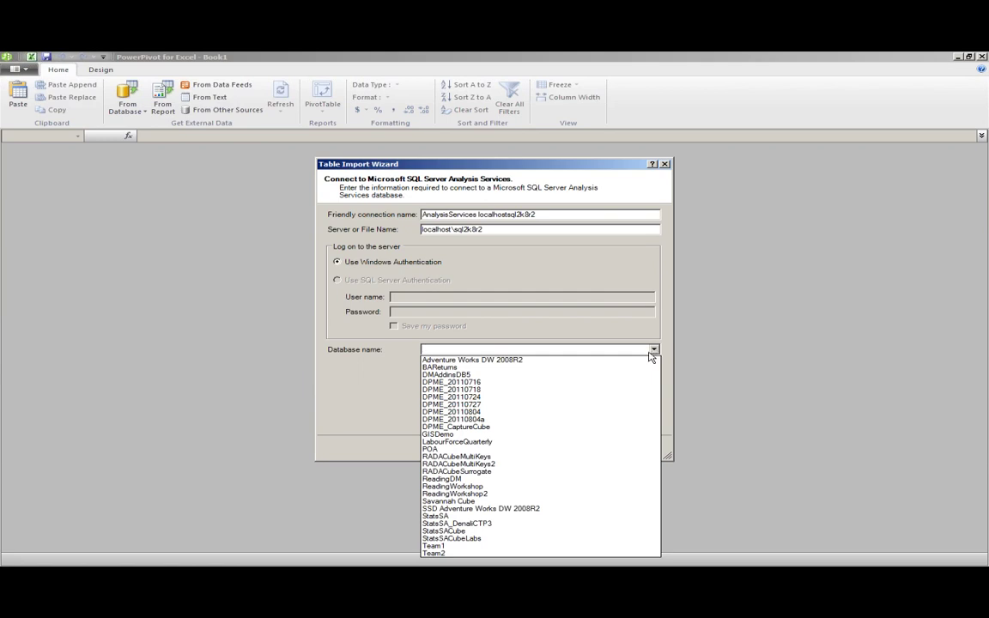
click(534, 359)
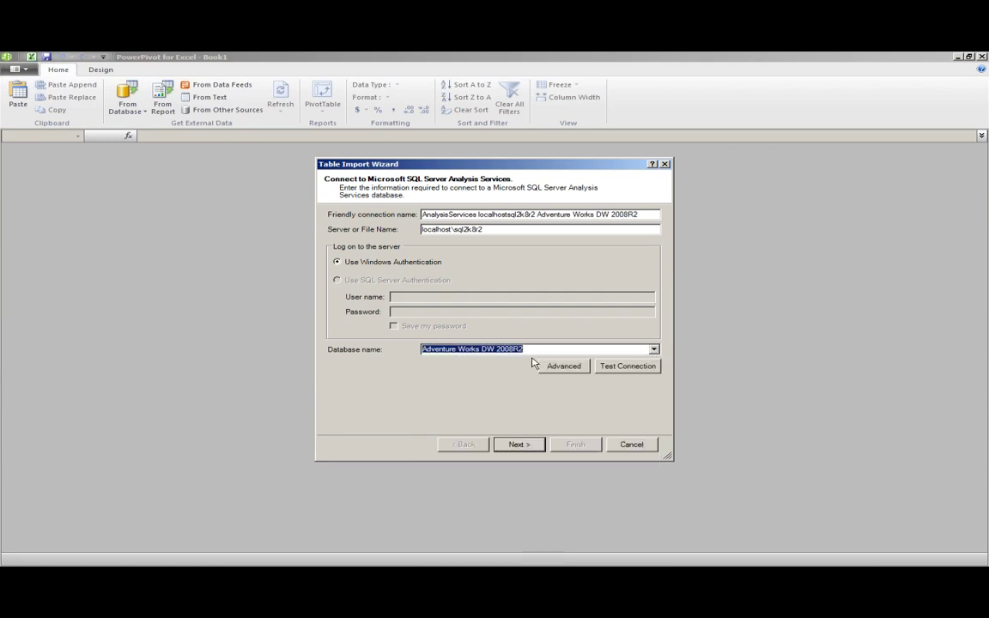
click(519, 445)
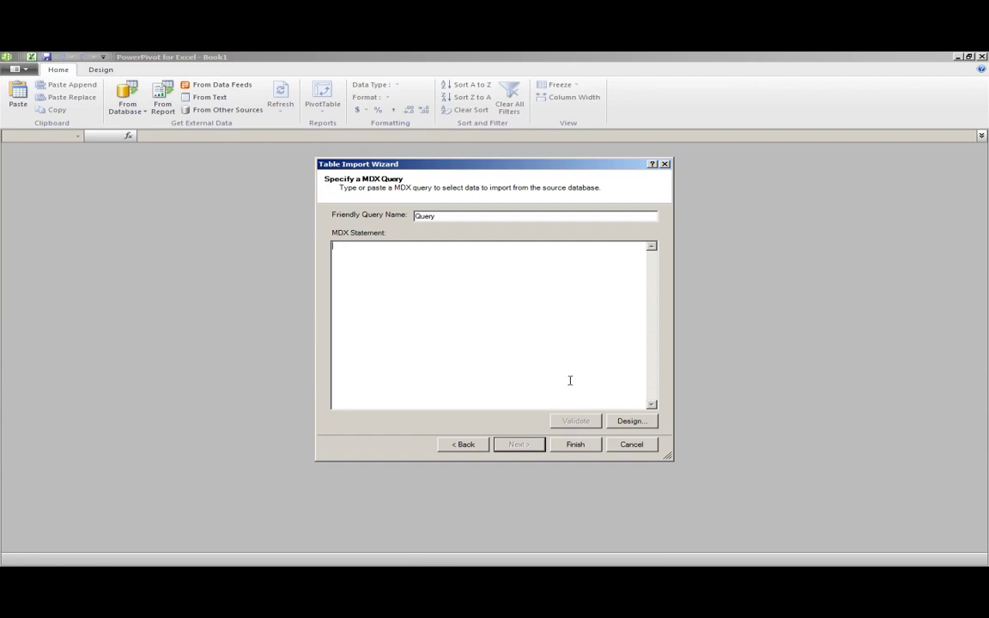
Name the MDX query Fact Sales and open the query designer.
double_click(431, 215)
text(Fact Sales)
click(632, 421)
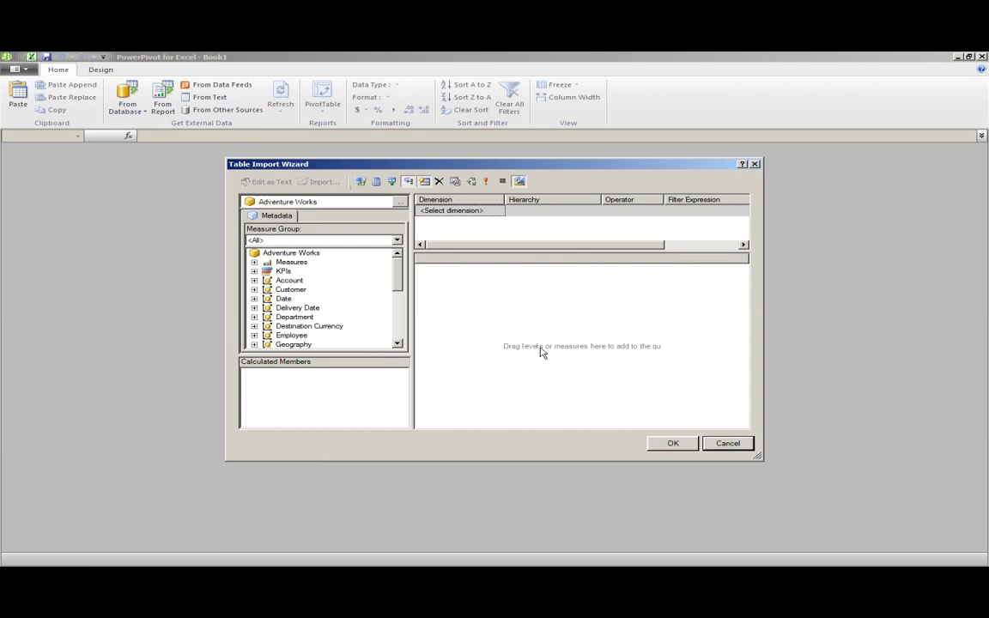
Add the Sales Amount and Tax Amount measures from the Sales Summary folder to the query.
click(255, 262)
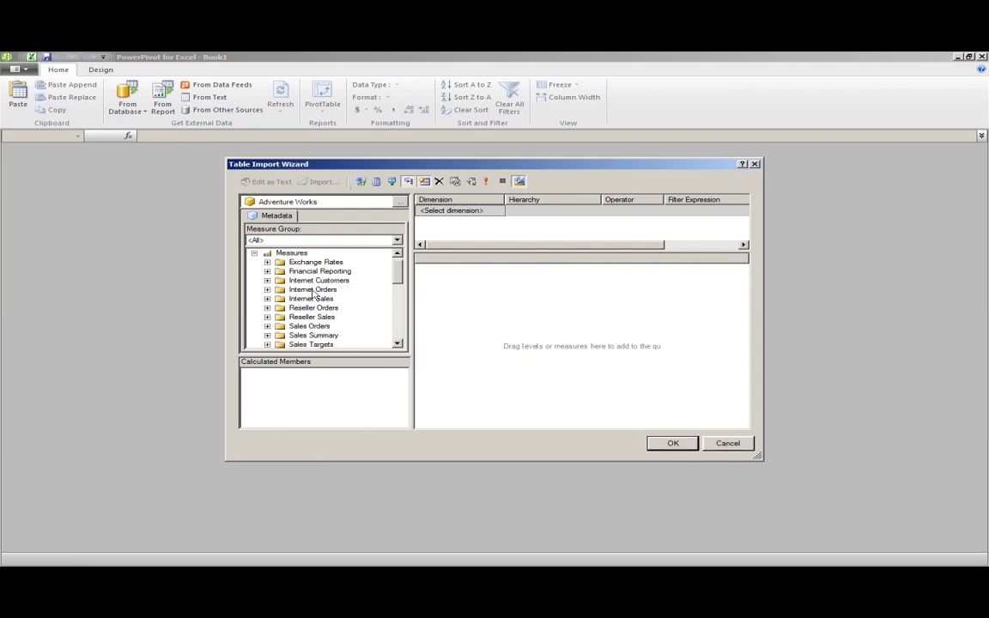
click(267, 336)
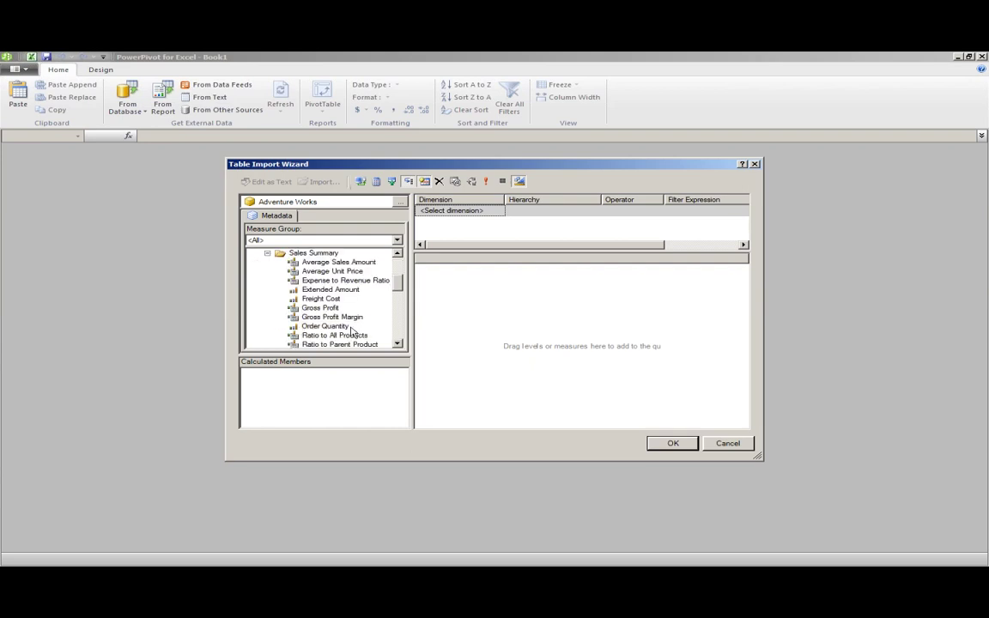
scroll(398, 339, down, 3)
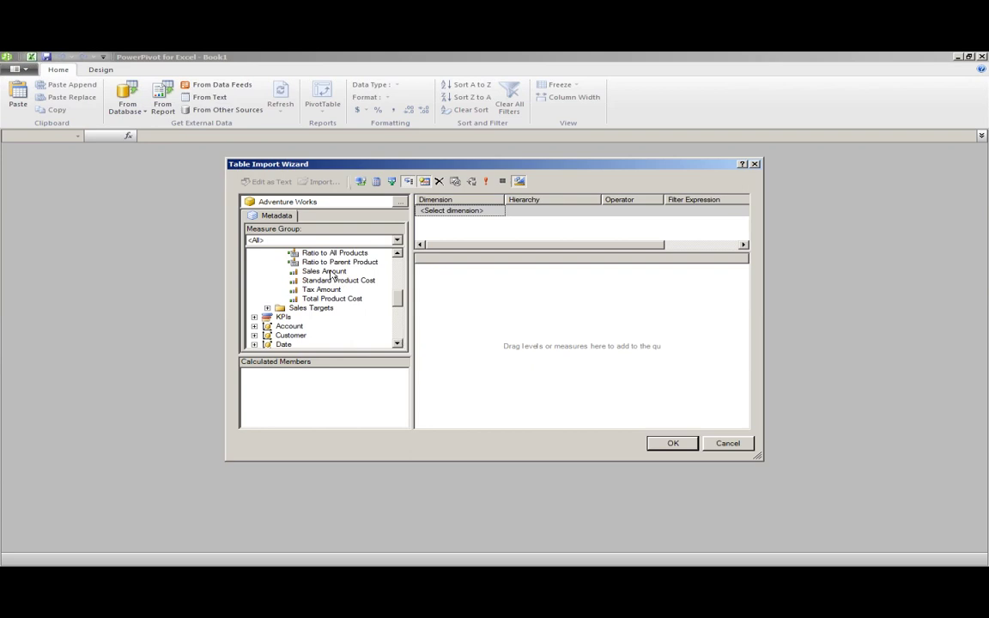
drag(320, 271, 505, 306)
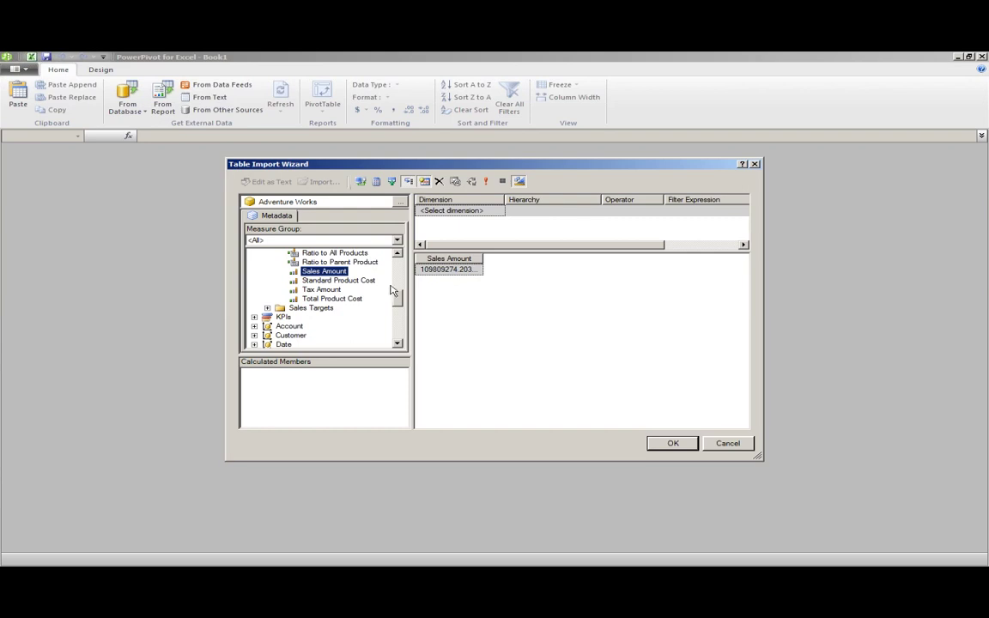
click(326, 292)
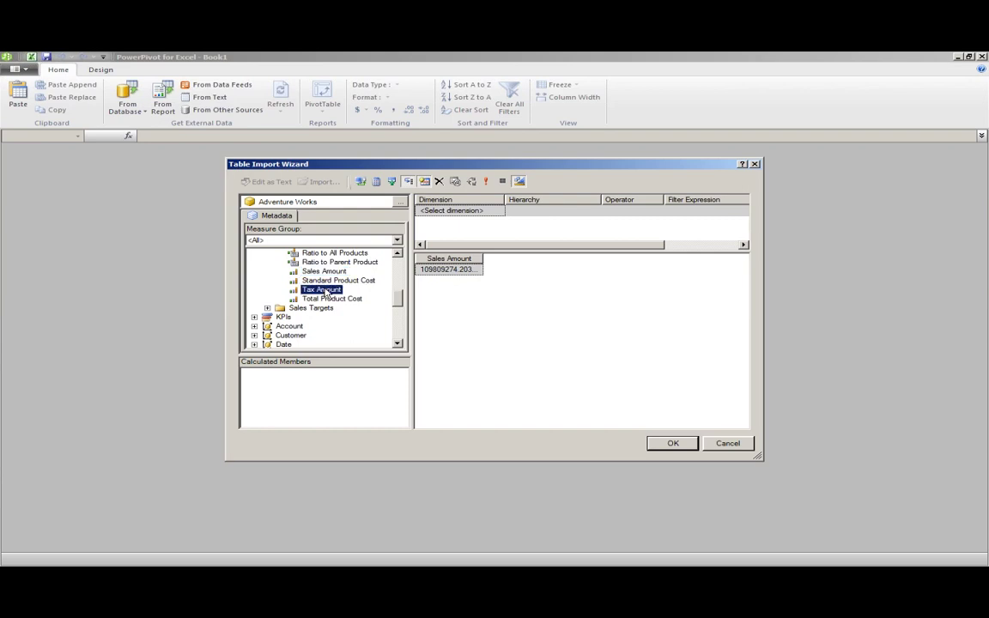
drag(327, 292, 515, 313)
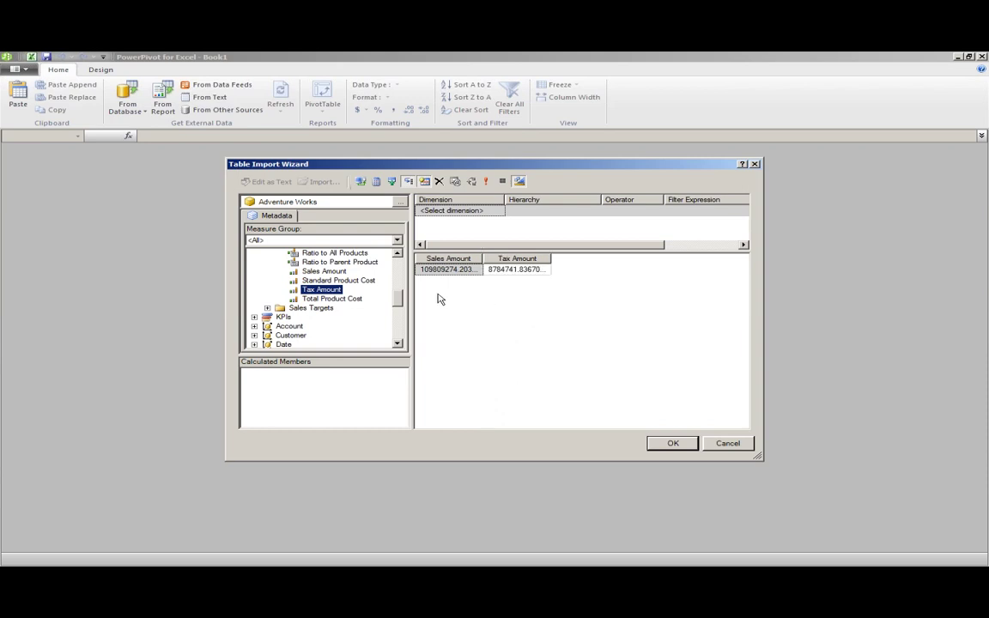
Add the Gross Profit Margin measure from the Sales Summary folder to the query.
scroll(398, 267, up, 3)
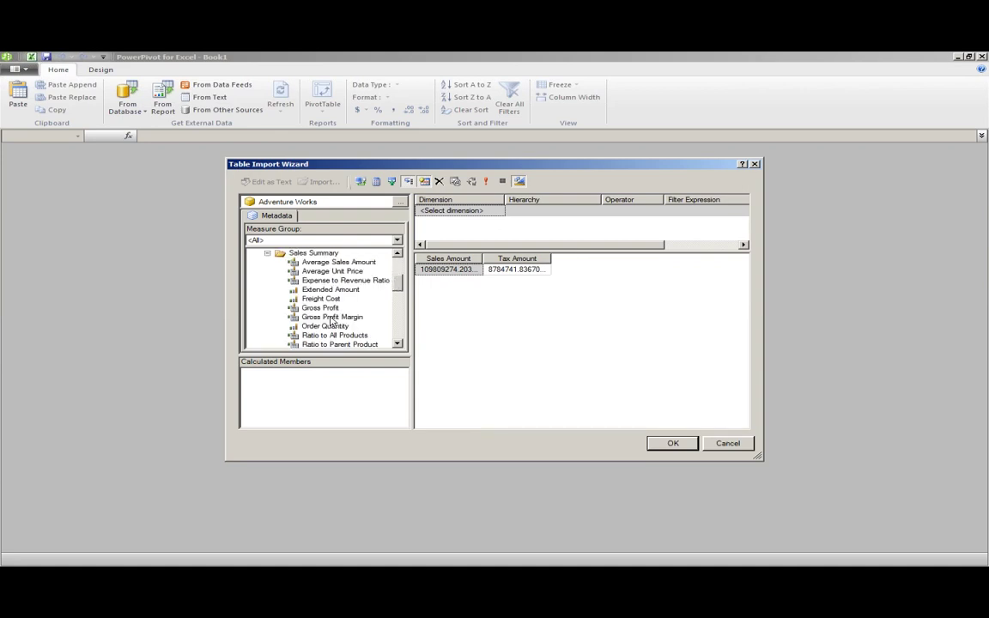
drag(333, 317, 560, 321)
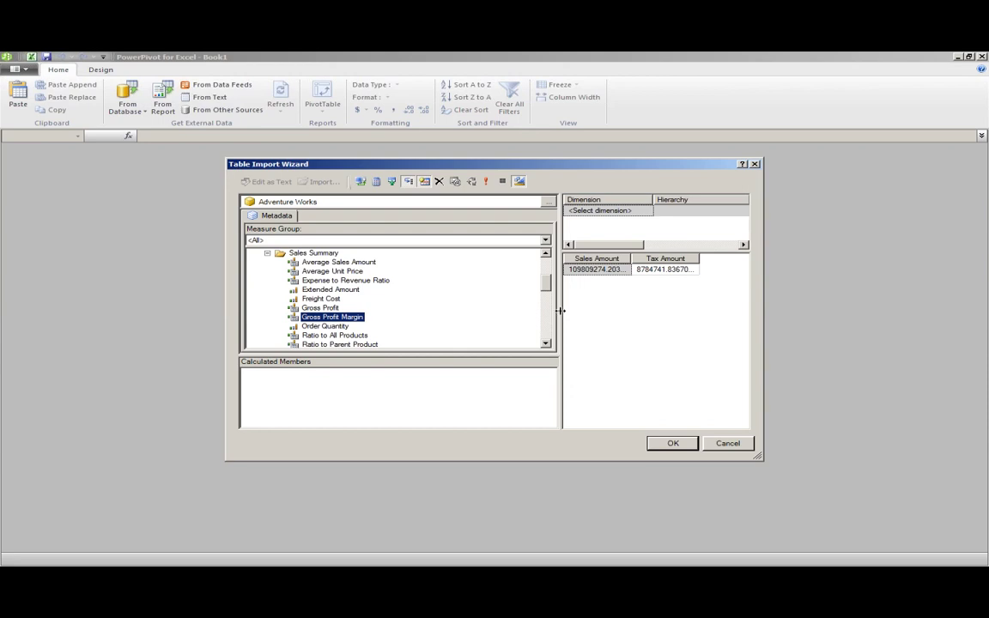
drag(558, 311, 431, 304)
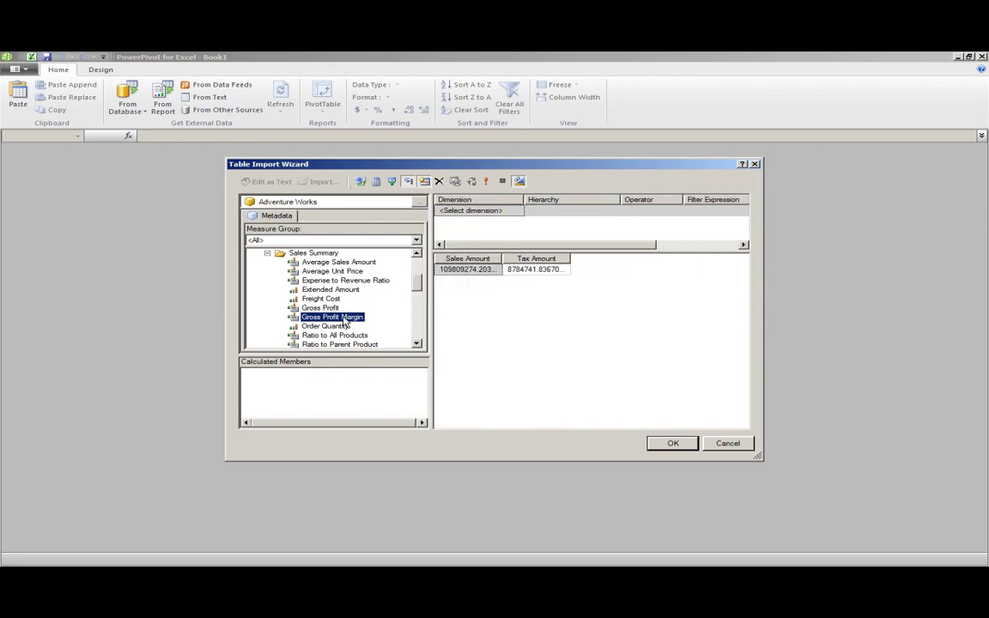
drag(346, 322, 601, 332)
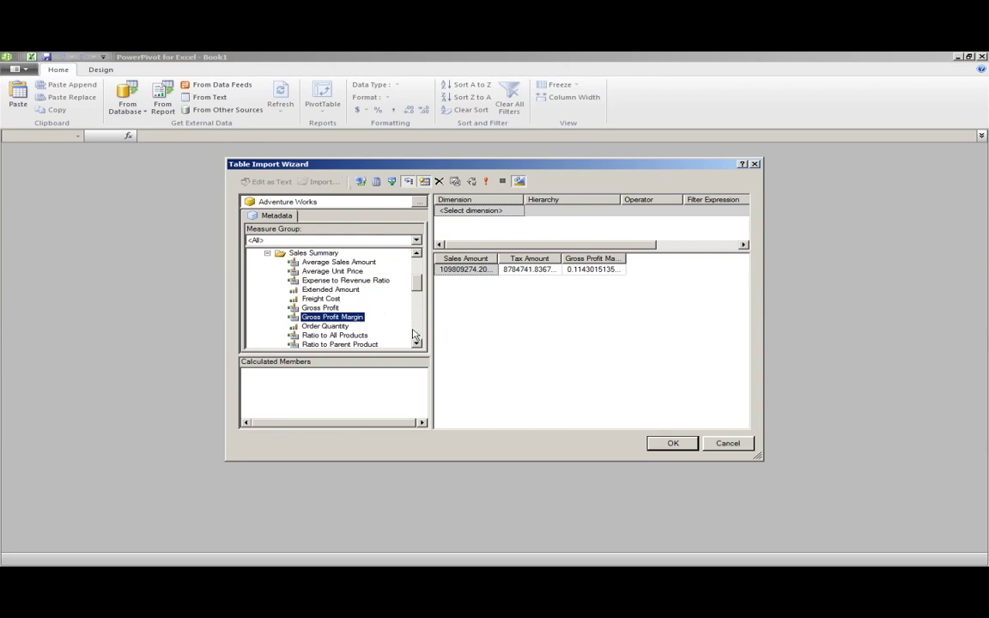
Add the Product Categories hierarchy of the Product dimension to the query, ahead of the measures.
scroll(418, 334, down, 3)
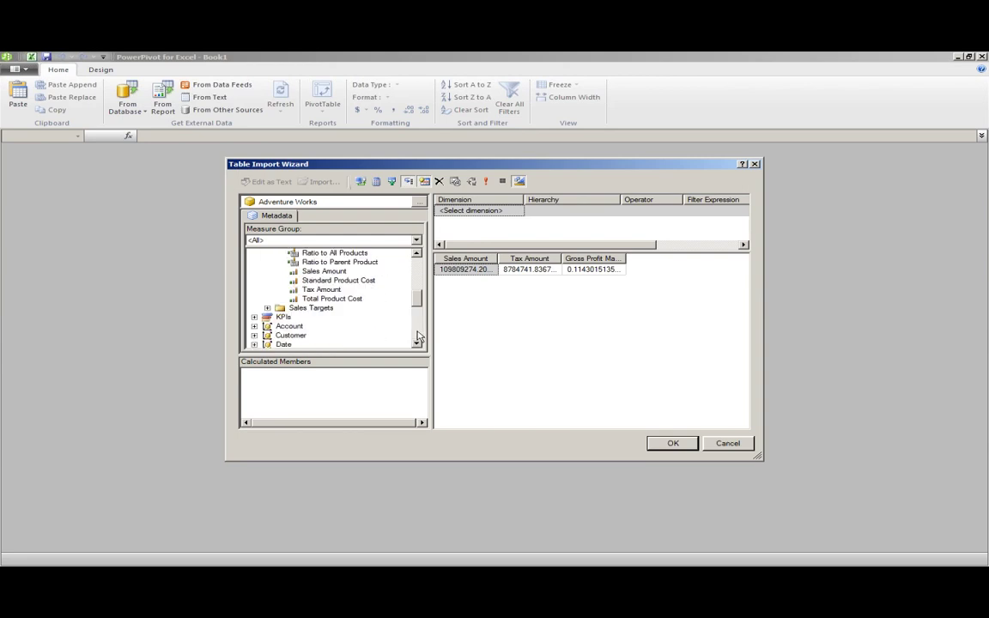
scroll(419, 337, down, 3)
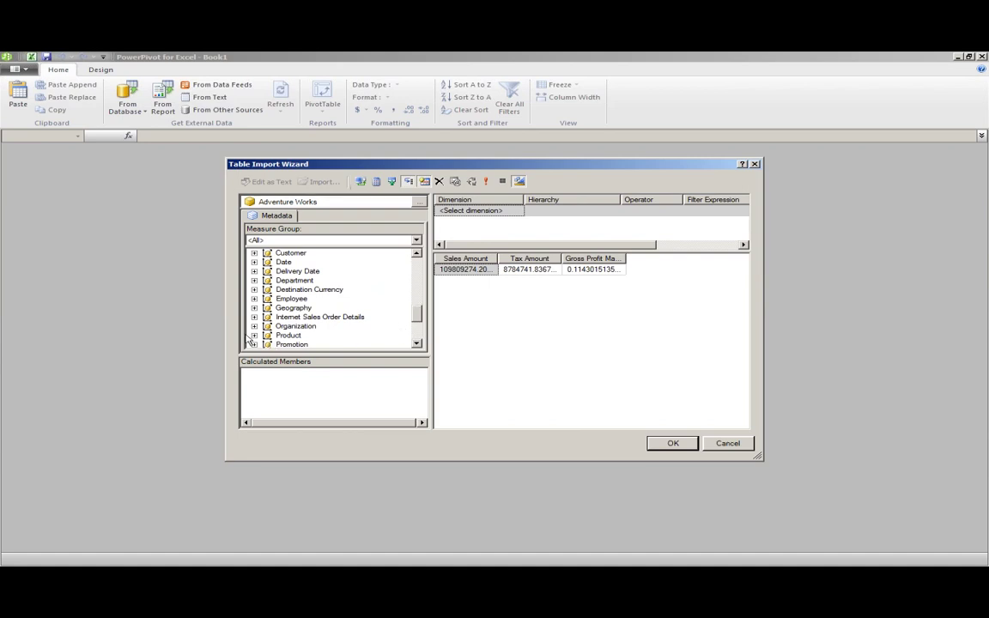
click(254, 336)
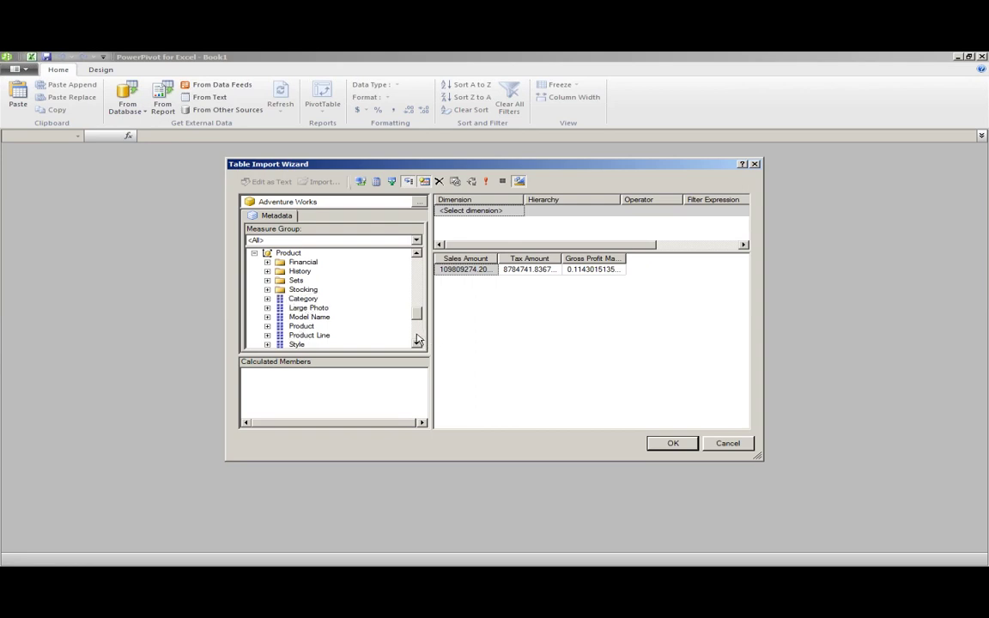
scroll(417, 340, down, 3)
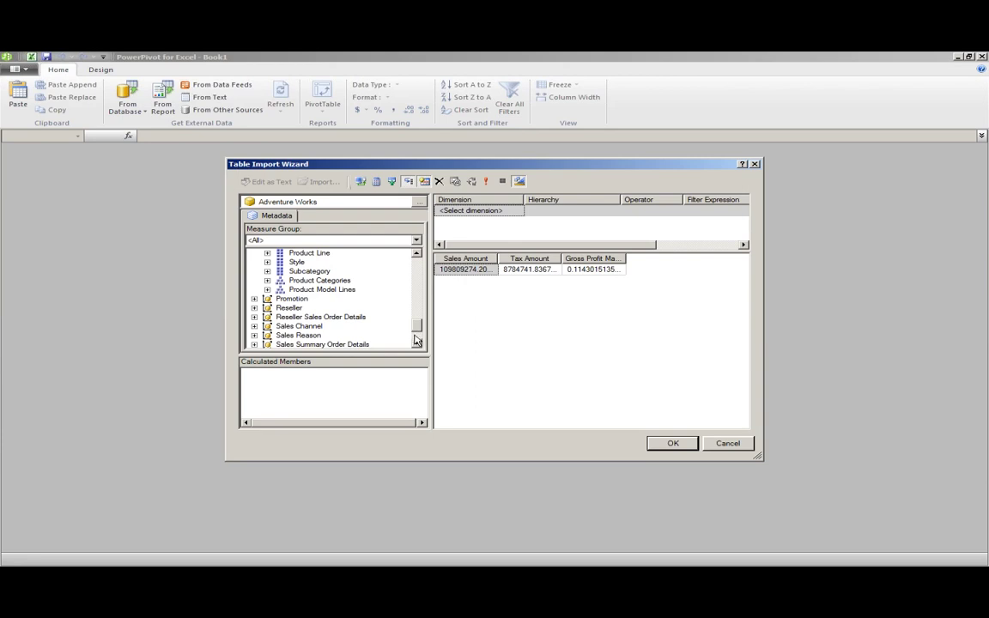
drag(326, 285, 641, 314)
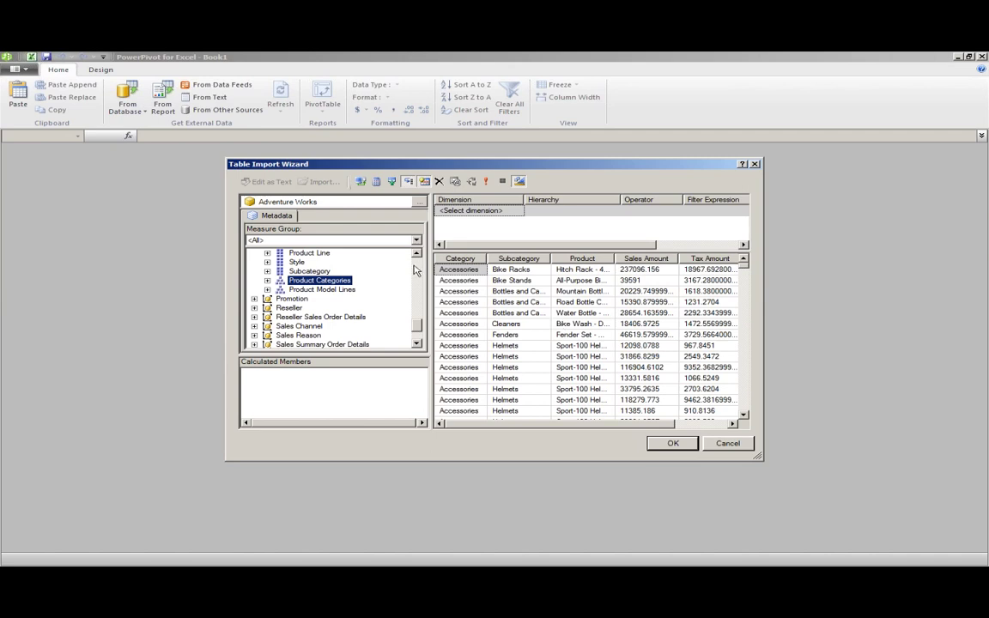
Add the Date.Calendar hierarchy from the Date dimension as a query filter.
scroll(419, 272, up, 3)
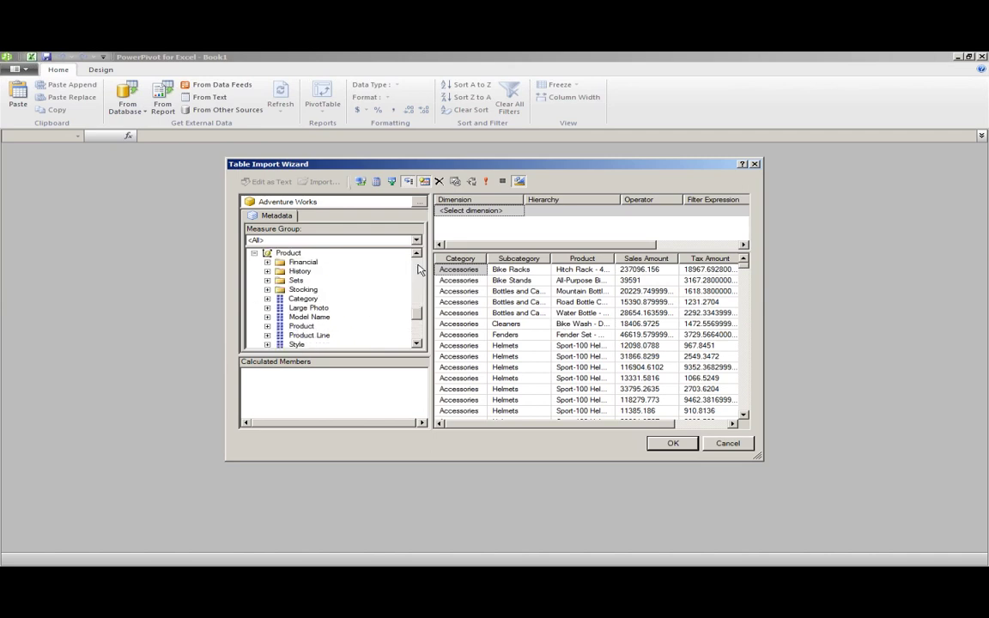
scroll(419, 271, up, 3)
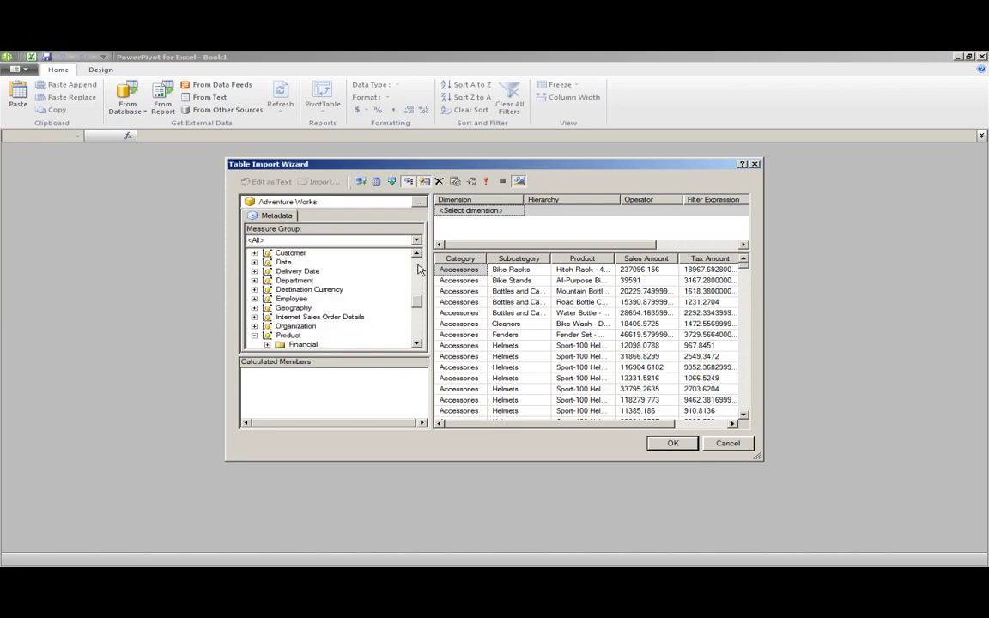
click(254, 263)
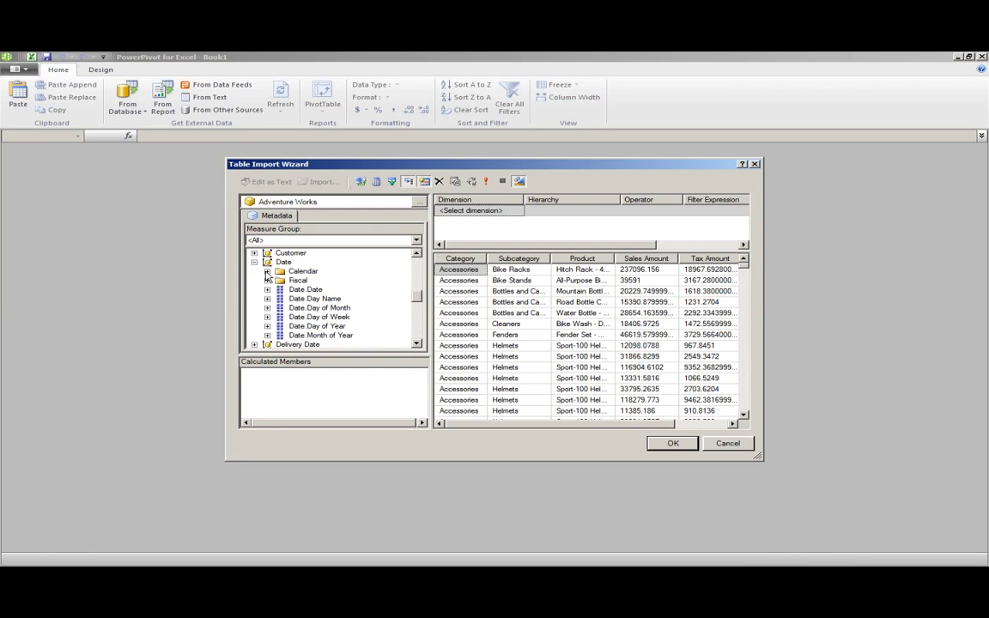
click(267, 271)
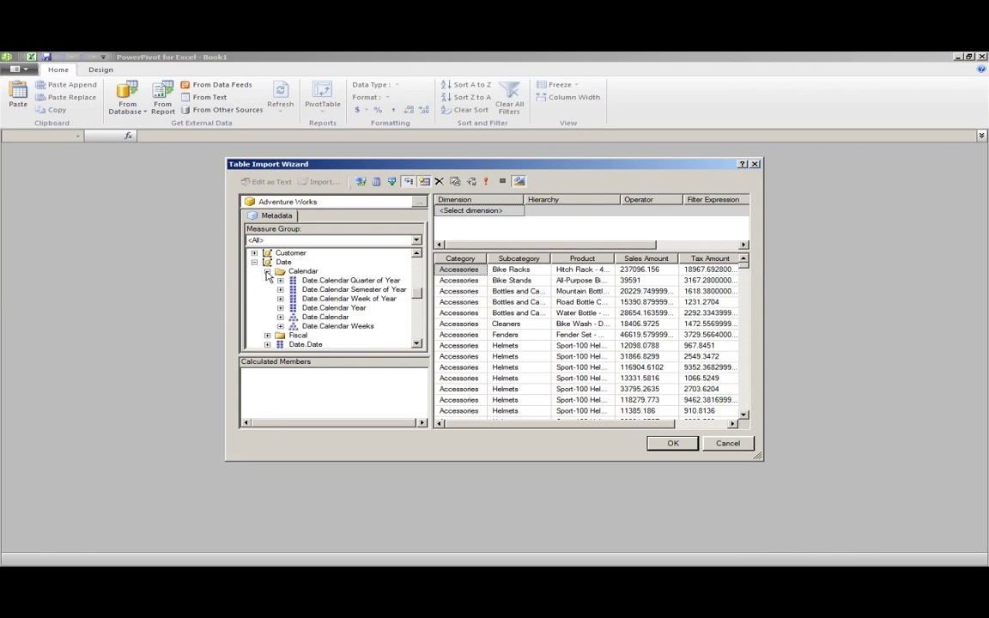
click(336, 320)
drag(335, 320, 499, 219)
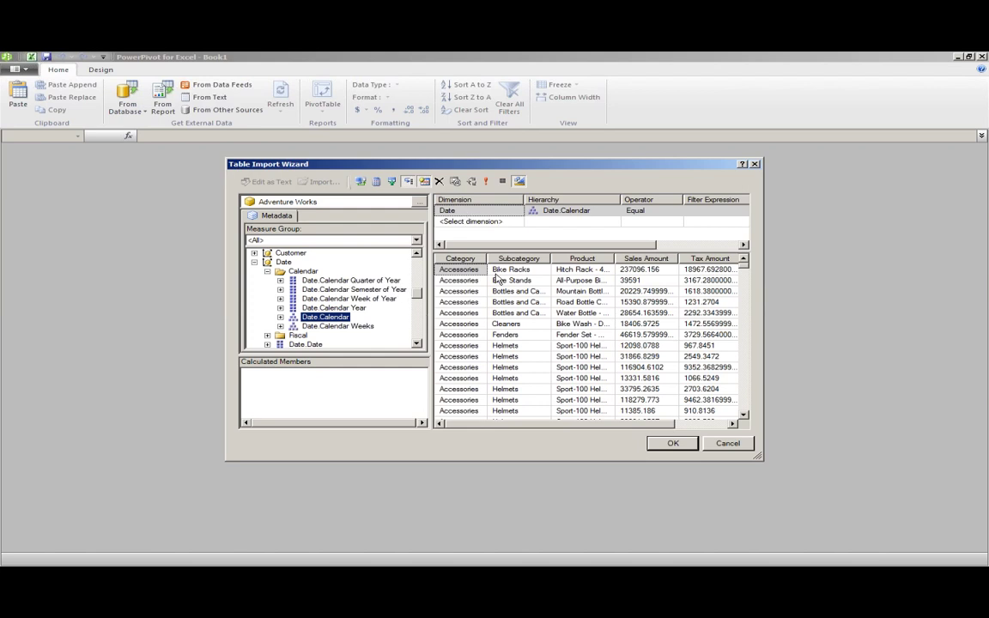
Set the Date.Calendar filter expression to CY 2008.
click(728, 213)
click(726, 213)
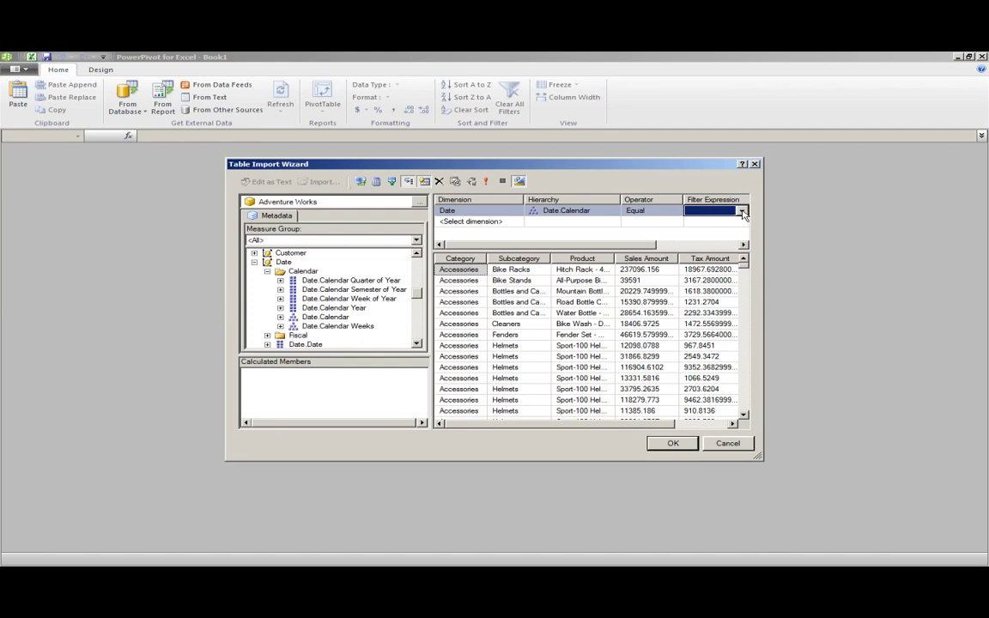
click(742, 211)
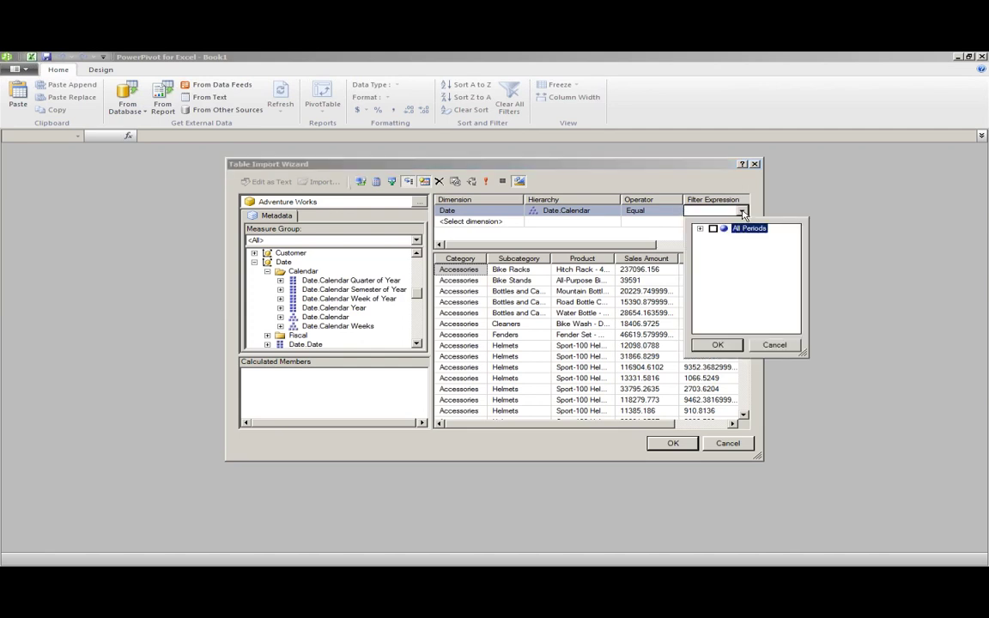
click(700, 228)
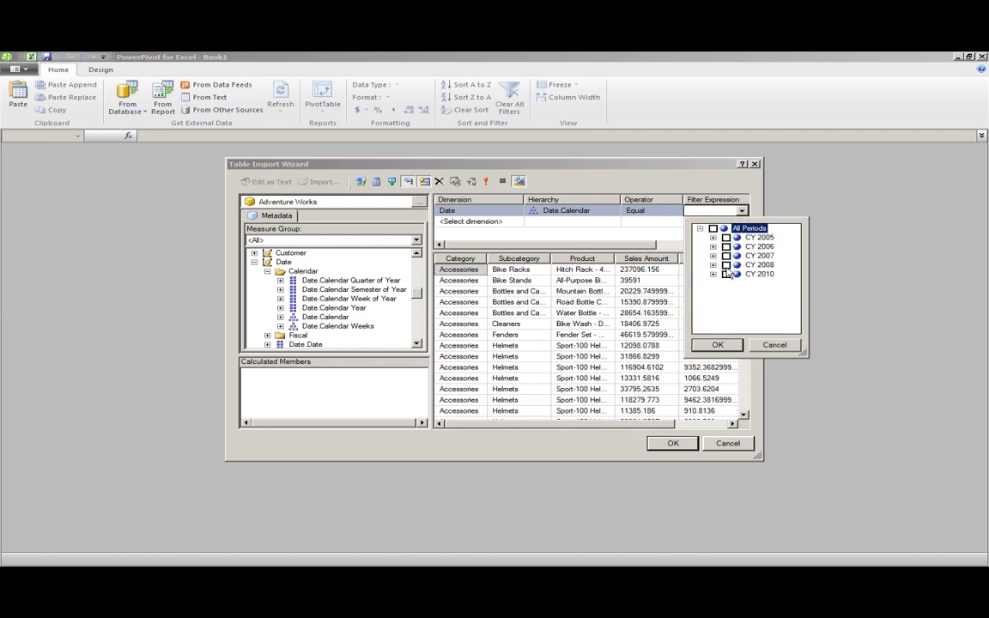
click(727, 265)
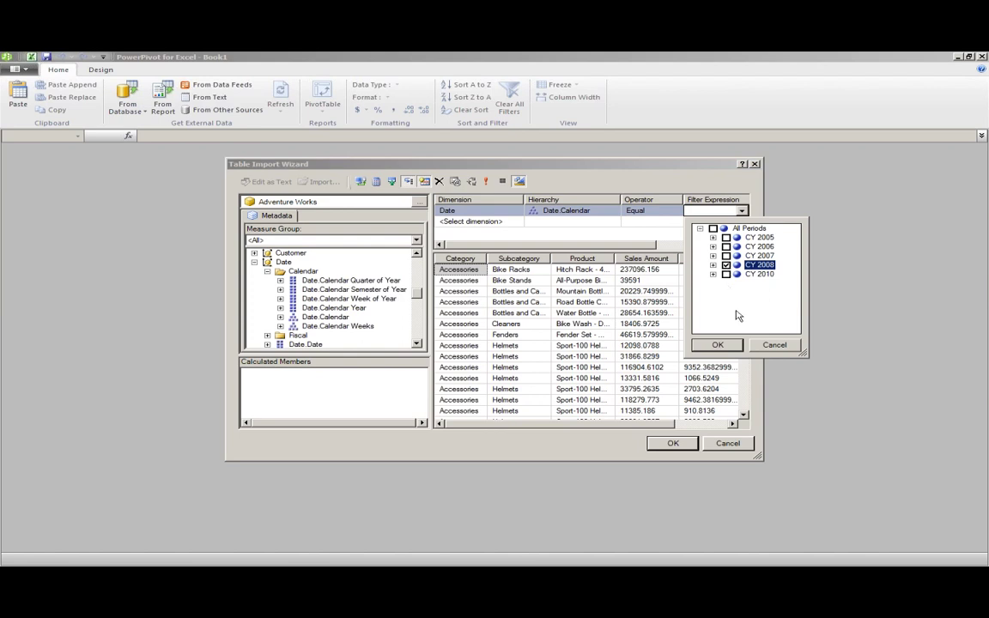
click(720, 345)
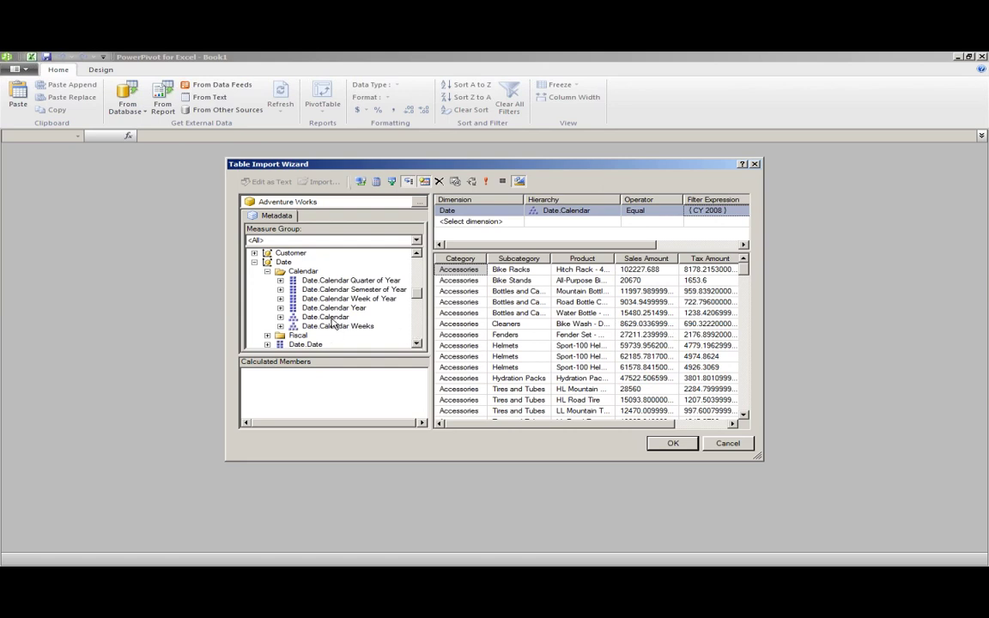
mouse_move(325, 347)
mouse_down()
mouse_move(460, 273)
mouse_move(511, 224)
mouse_up()
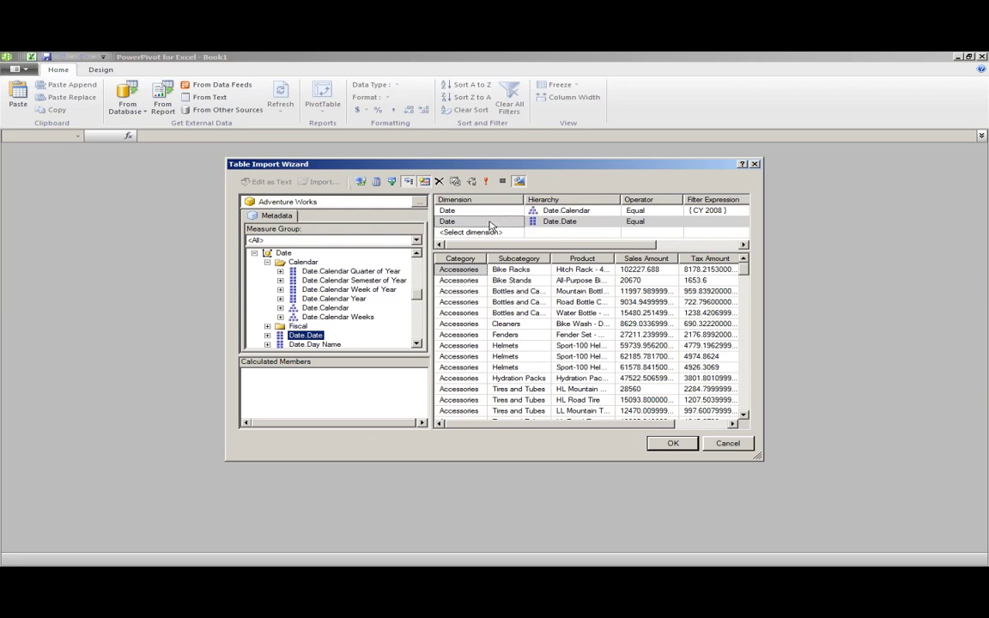
click(490, 222)
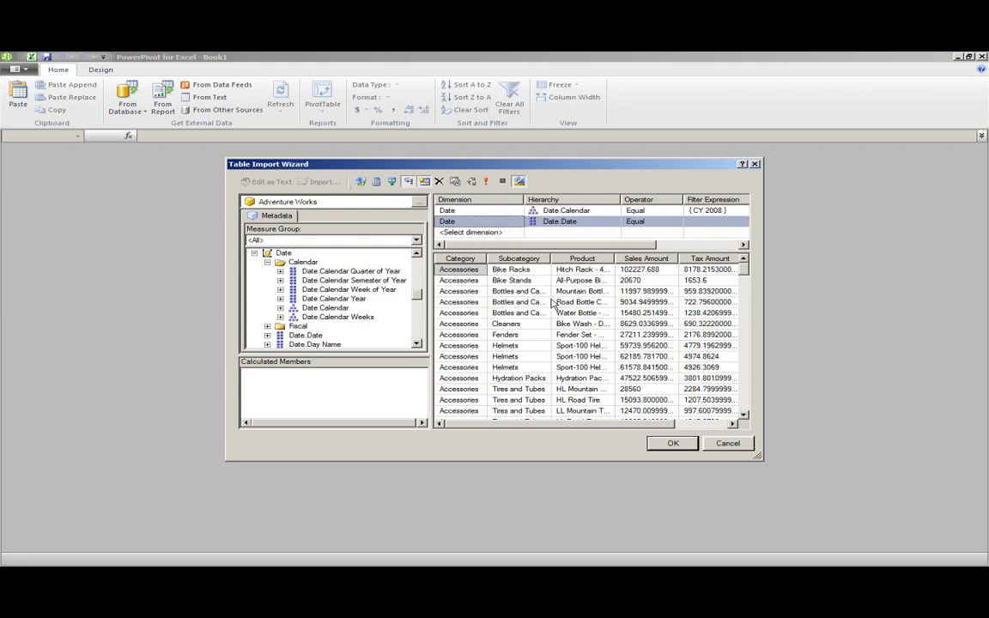
right_click(483, 224)
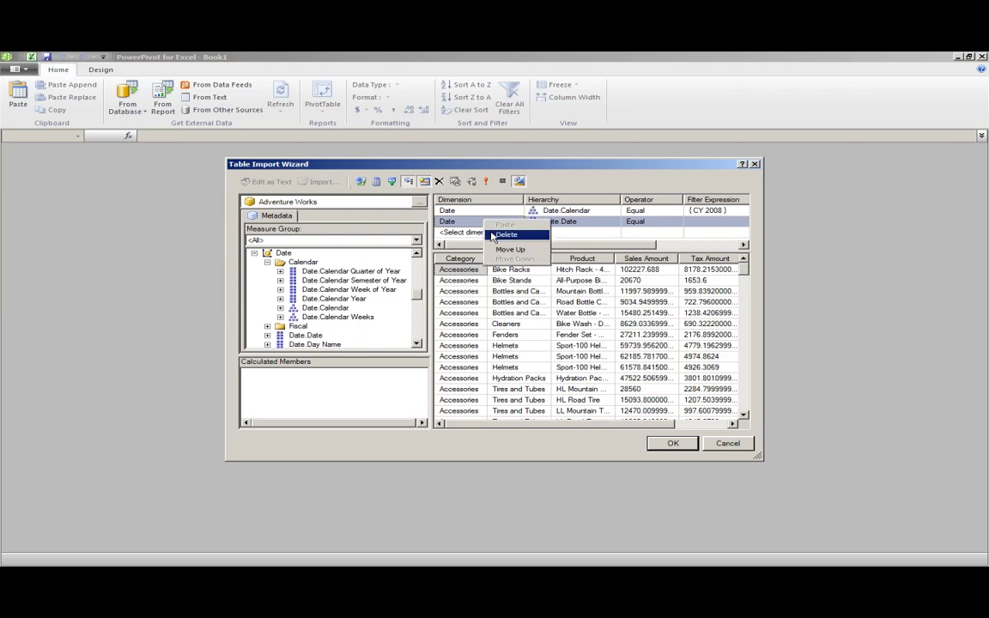
click(503, 234)
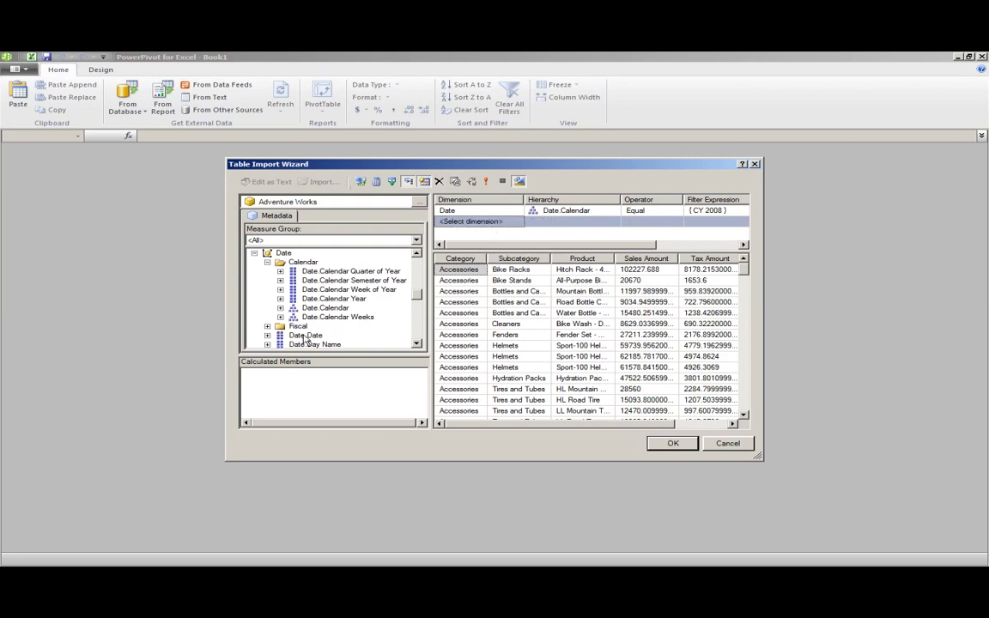
Add the Date.Date attribute to the query between Product and Sales Amount, and accept the designed query.
click(310, 335)
drag(311, 335, 538, 335)
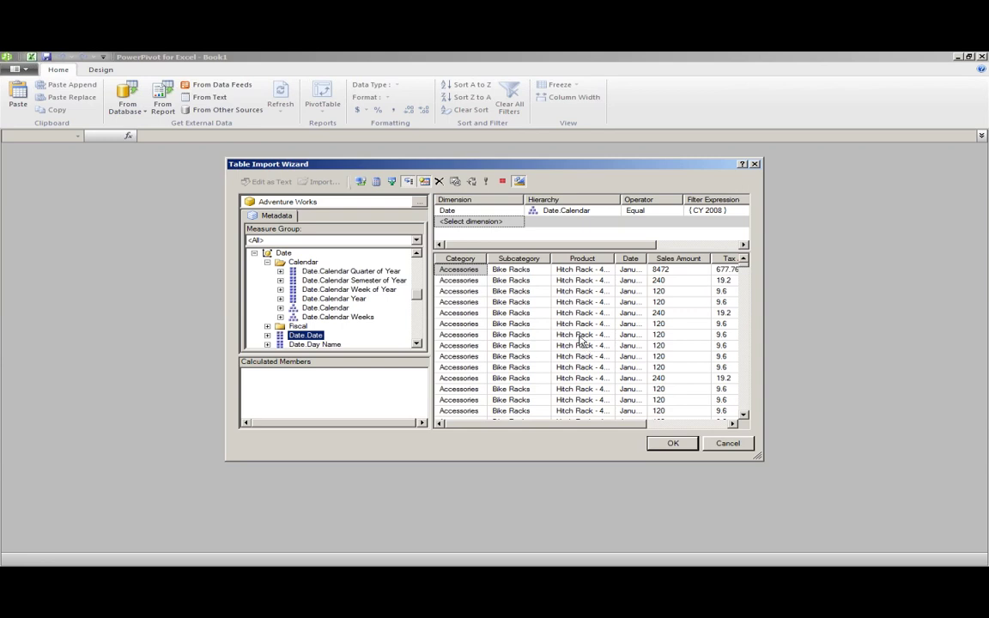
click(658, 444)
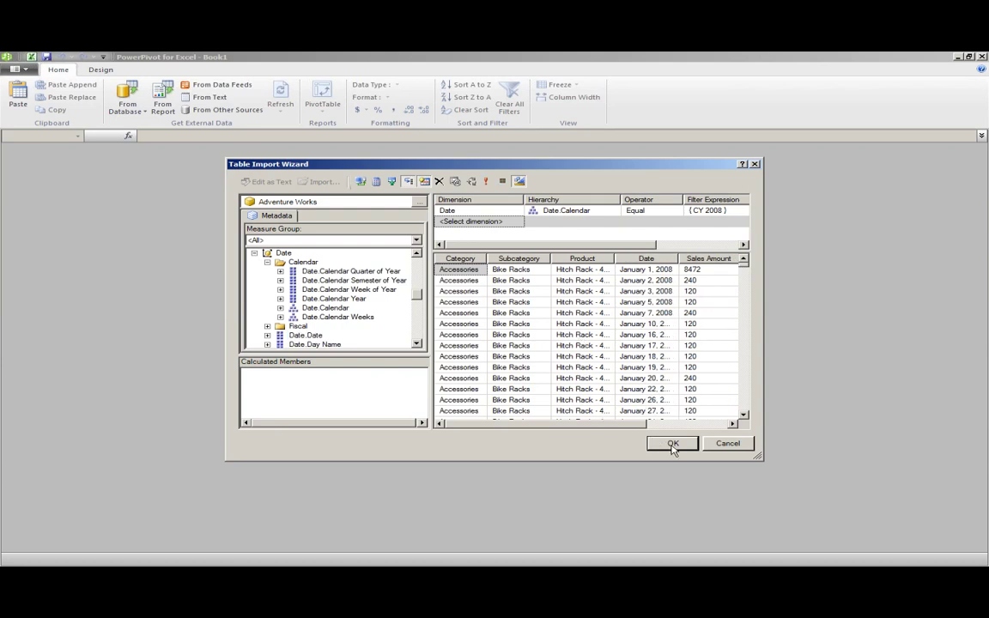
click(673, 445)
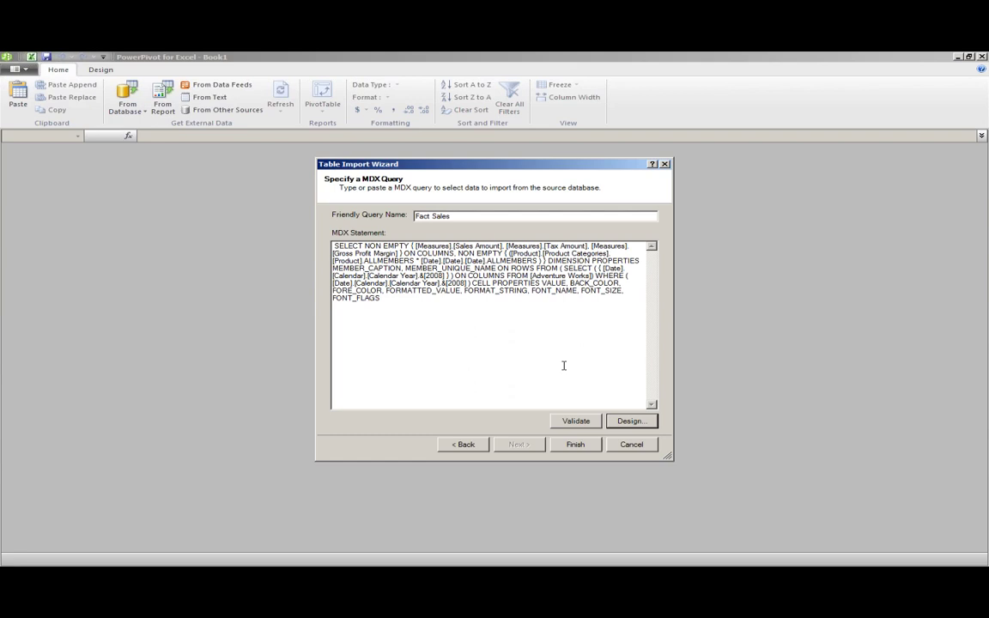
Run the import of the Fact Sales query and close the import wizard.
click(575, 445)
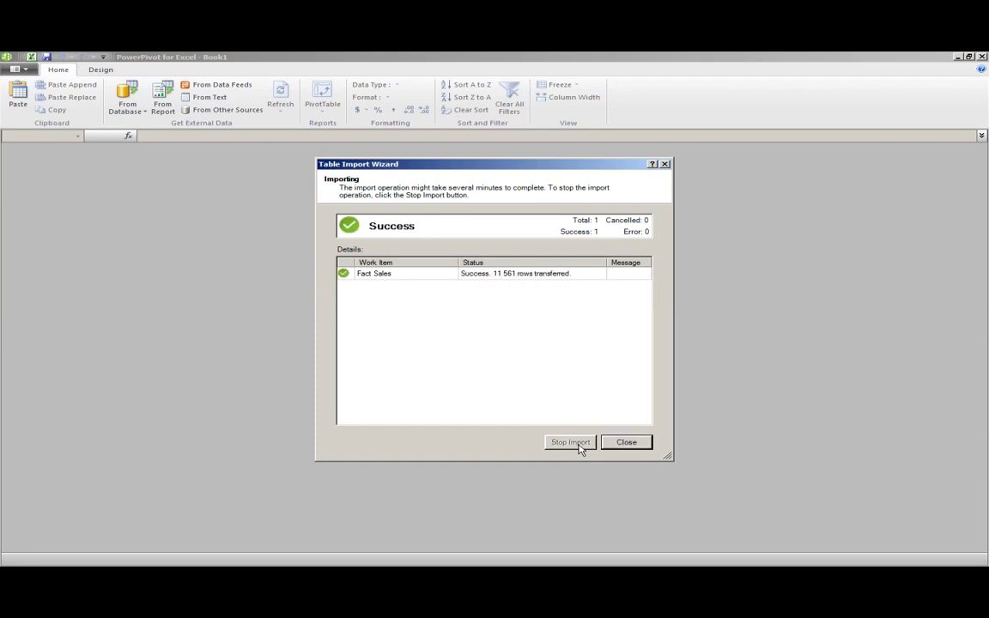
click(633, 444)
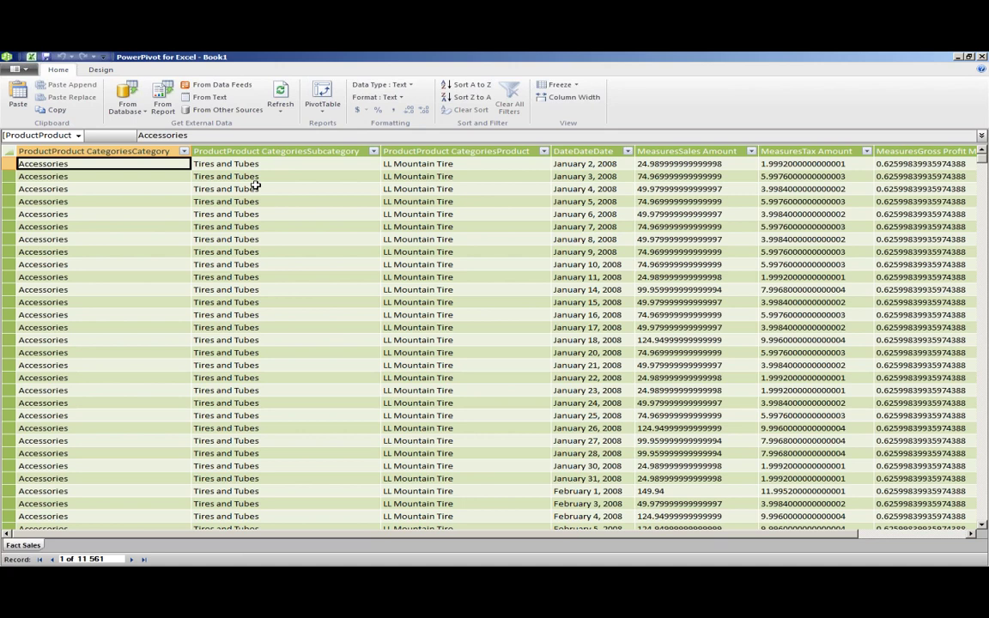
Set the data type of the DateDateDate column in the Fact Sales table to Date.
click(584, 151)
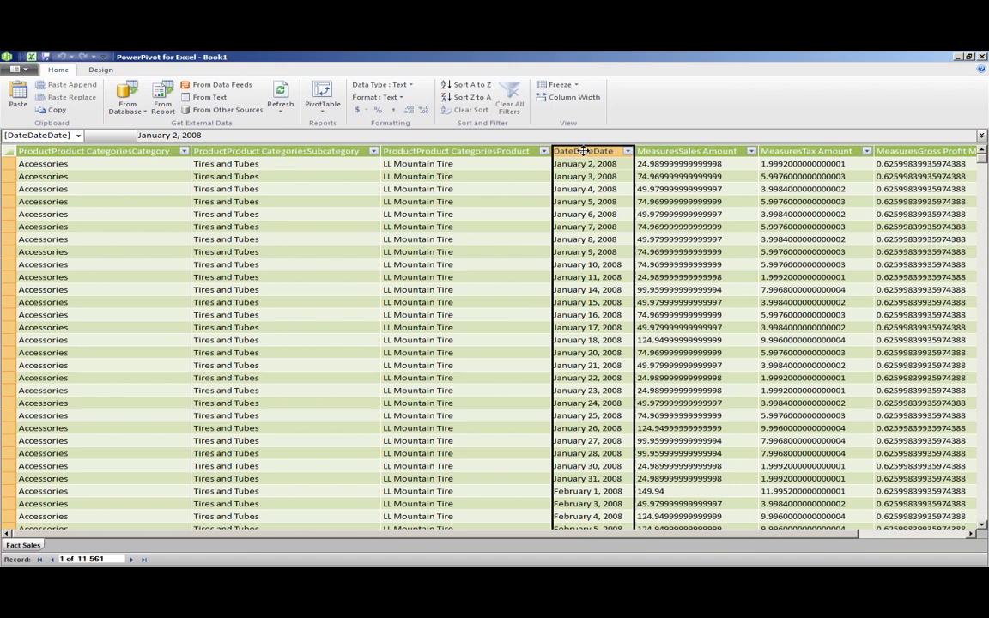
right_click(583, 151)
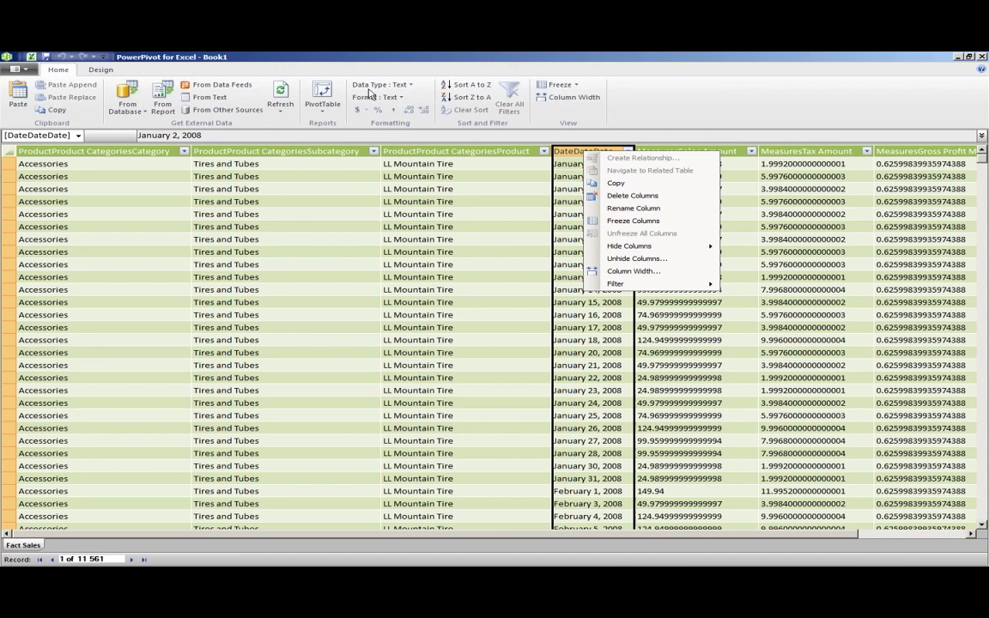
click(410, 86)
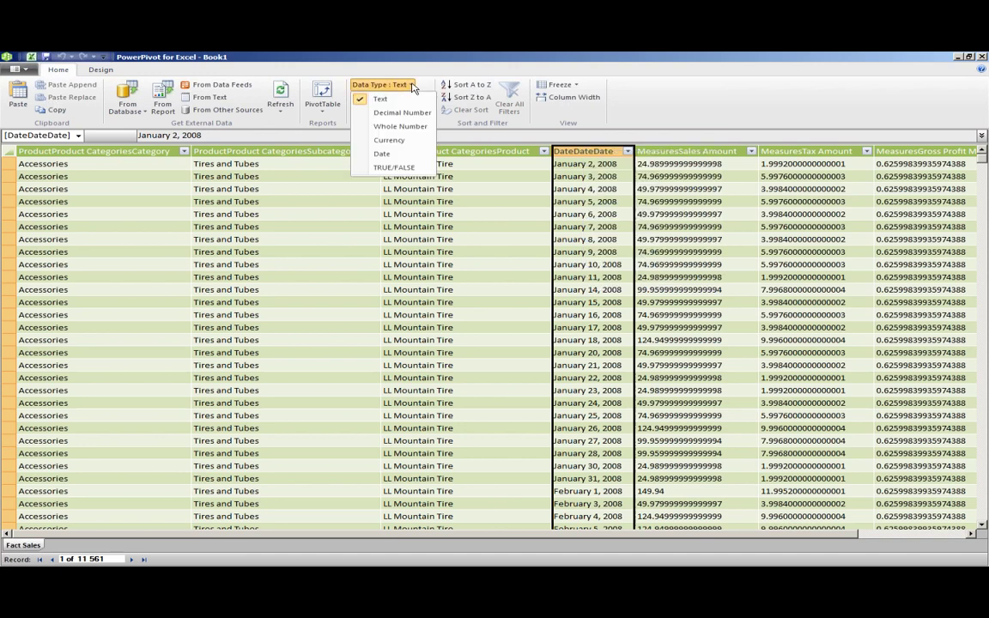
click(381, 155)
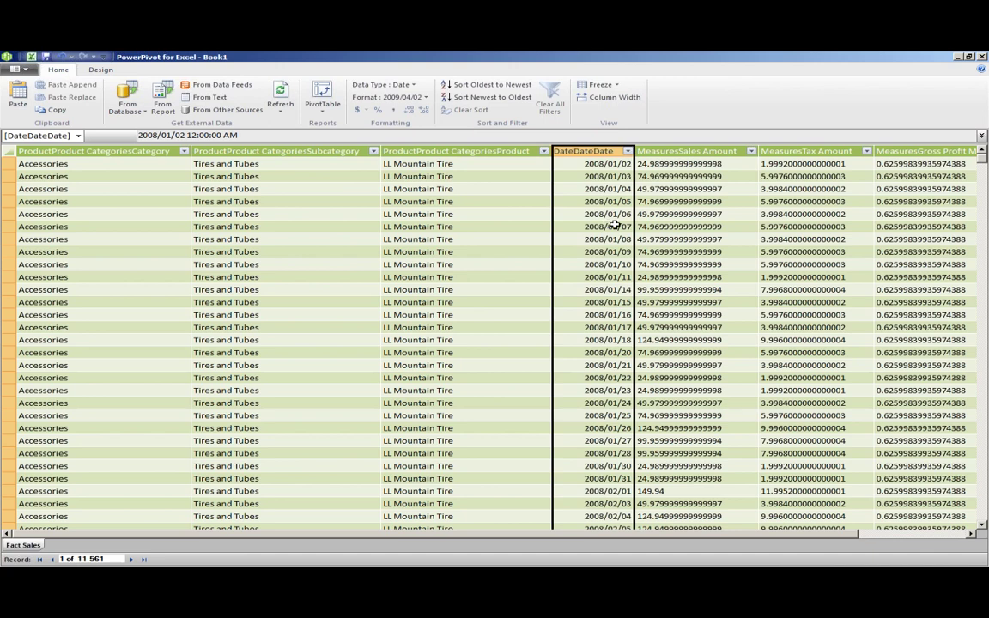
Set the data type of the MeasuresSales Amount column to Currency.
right_click(702, 149)
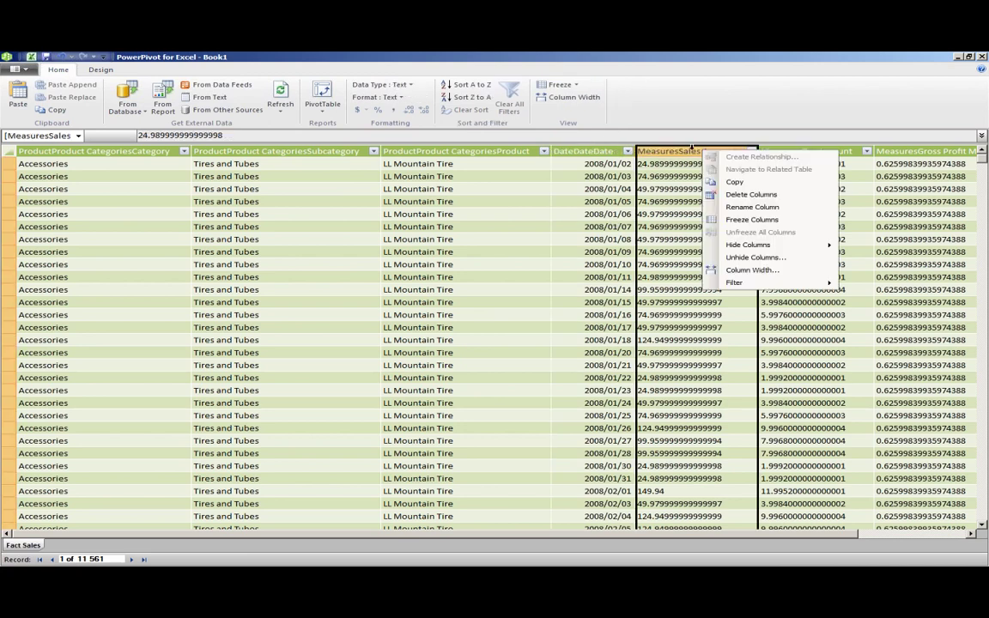
click(690, 148)
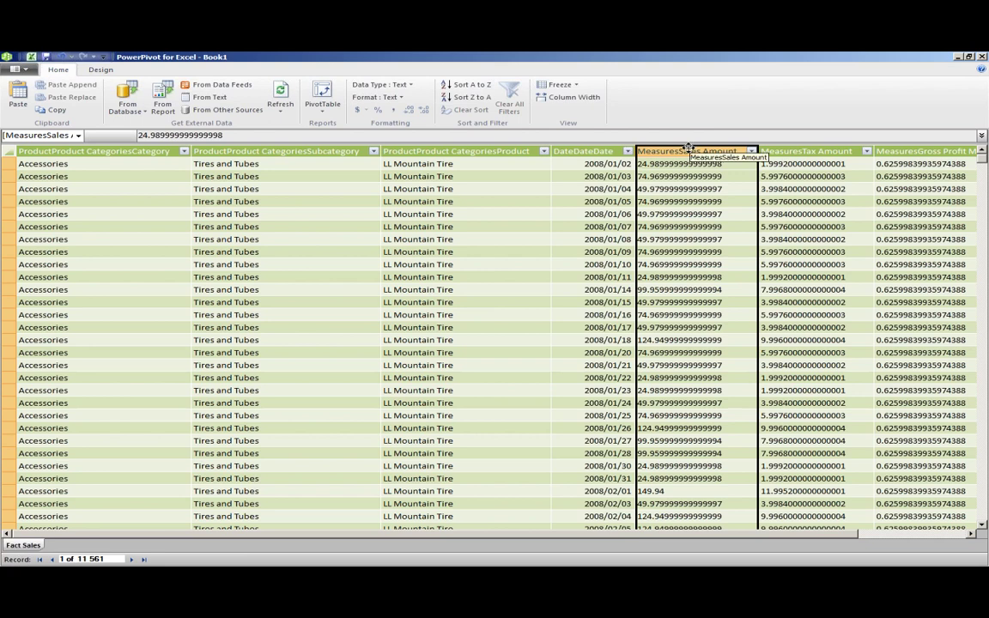
click(410, 86)
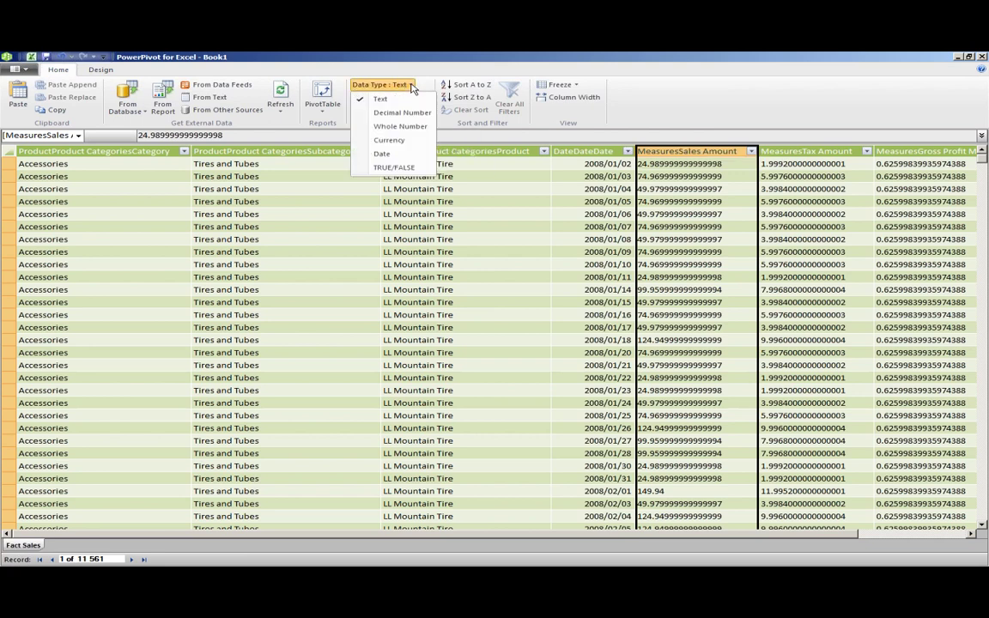
click(394, 139)
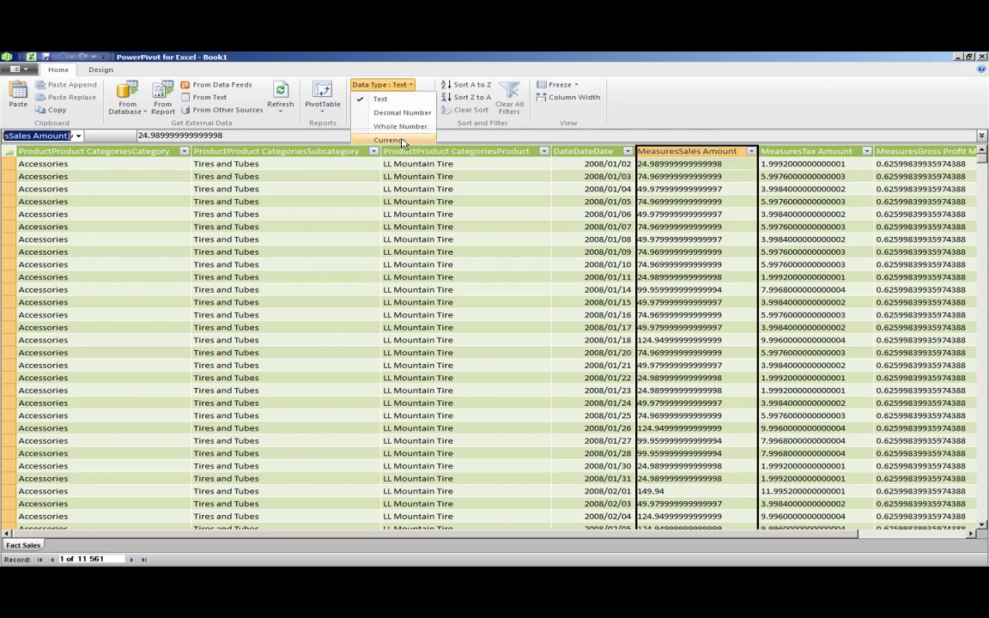
Compare the data type and formatting options offered for the MeasuresTax Amount and MeasuresSales Amount columns.
click(824, 151)
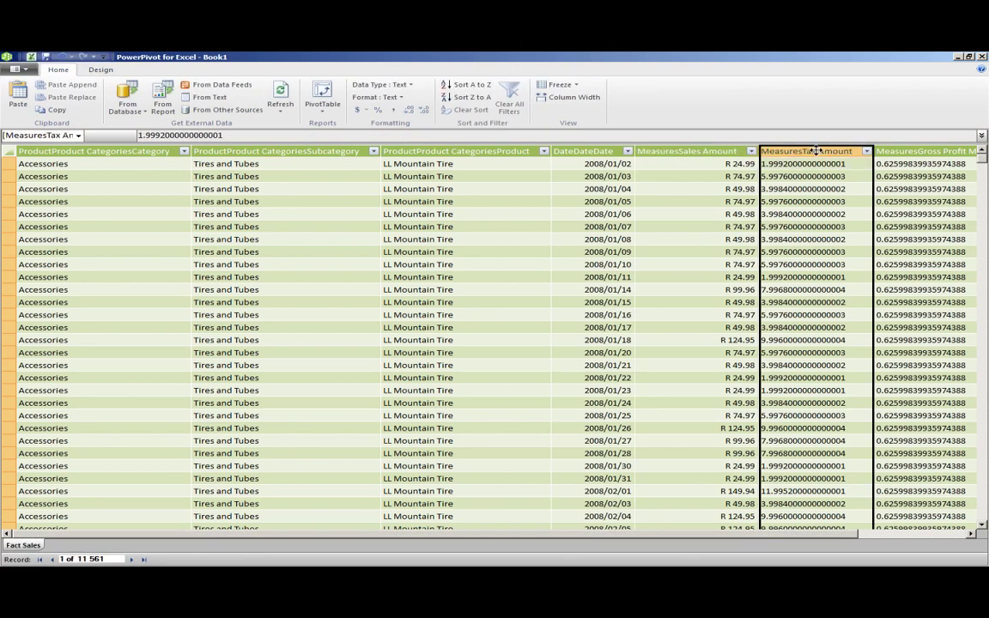
click(411, 85)
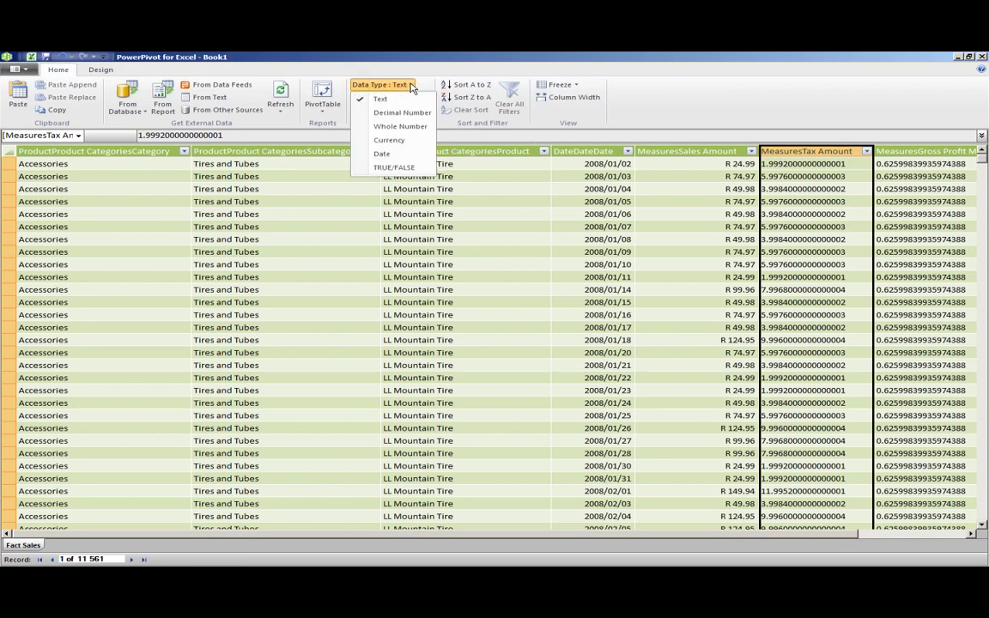
click(650, 146)
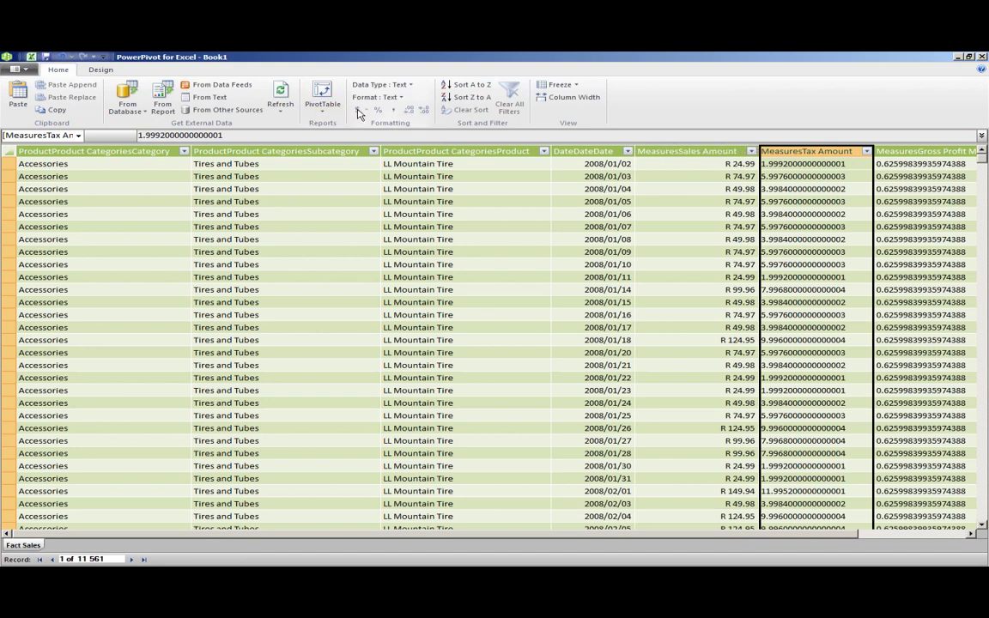
click(700, 151)
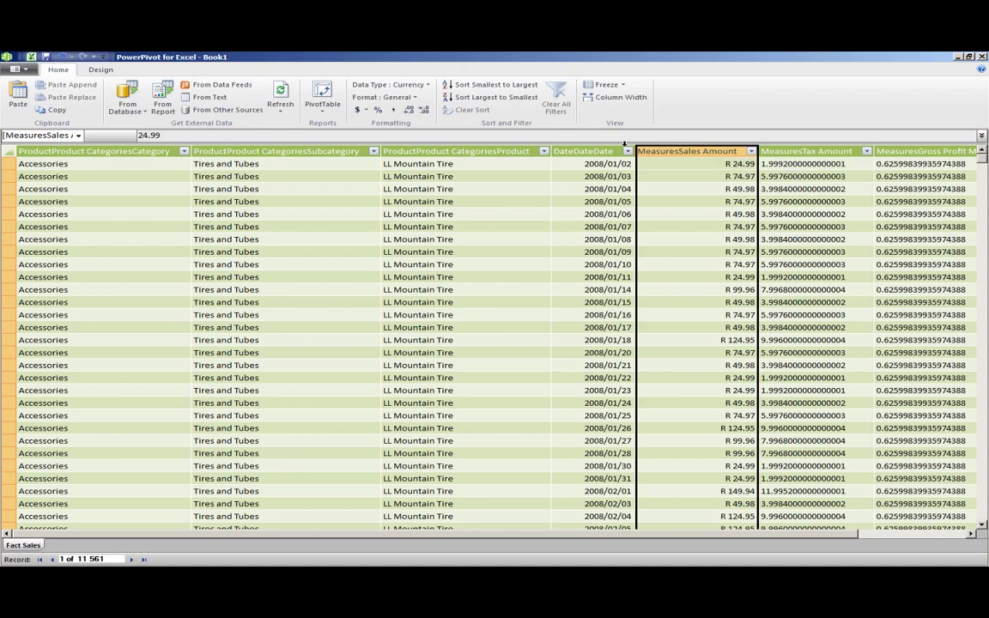